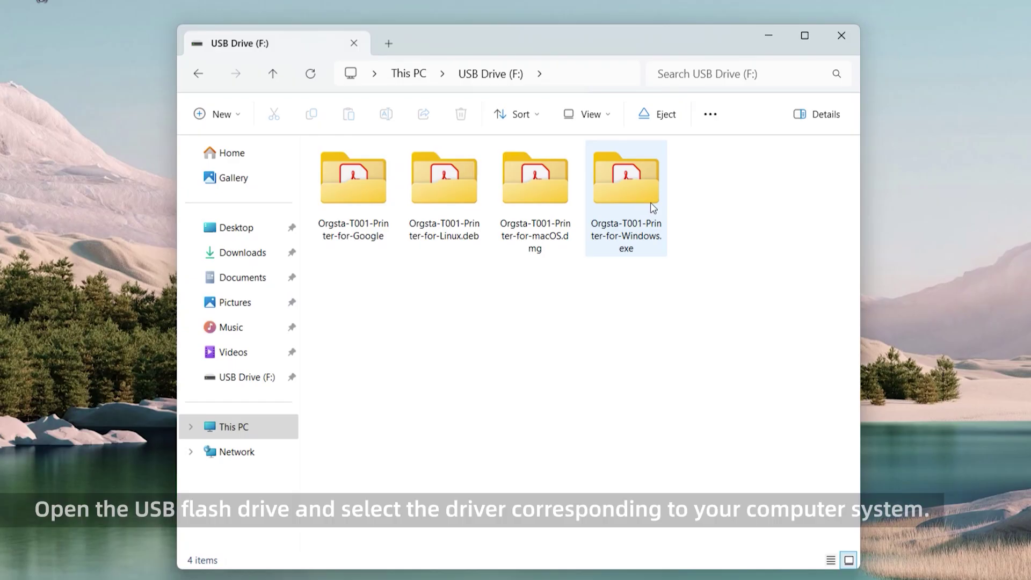
Launch the T001-ORGSTA_2024.1_M-3.exe installer from the USB drive's Windows driver folder
left_click(637, 197)
double_click(637, 197)
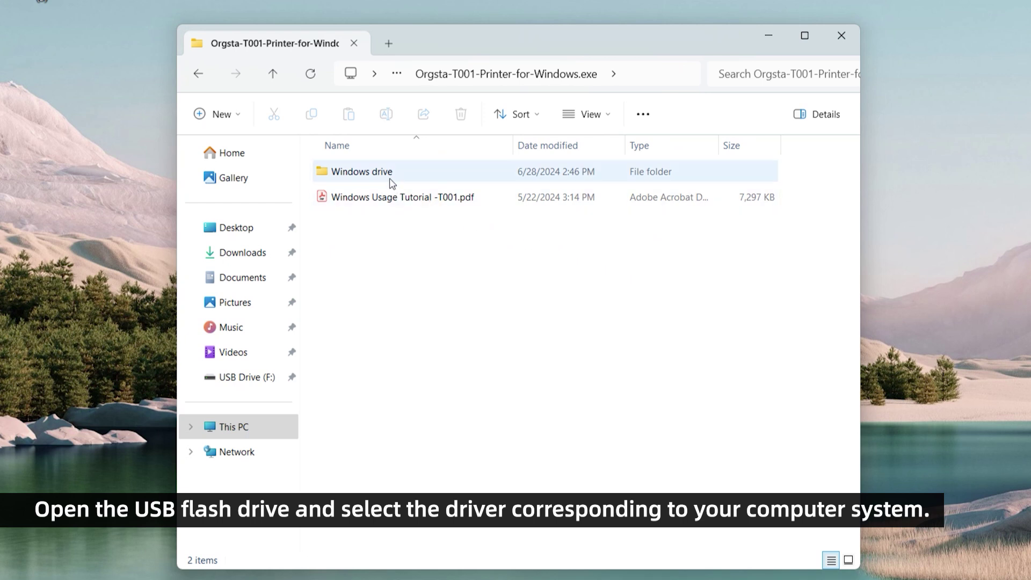
double_click(389, 171)
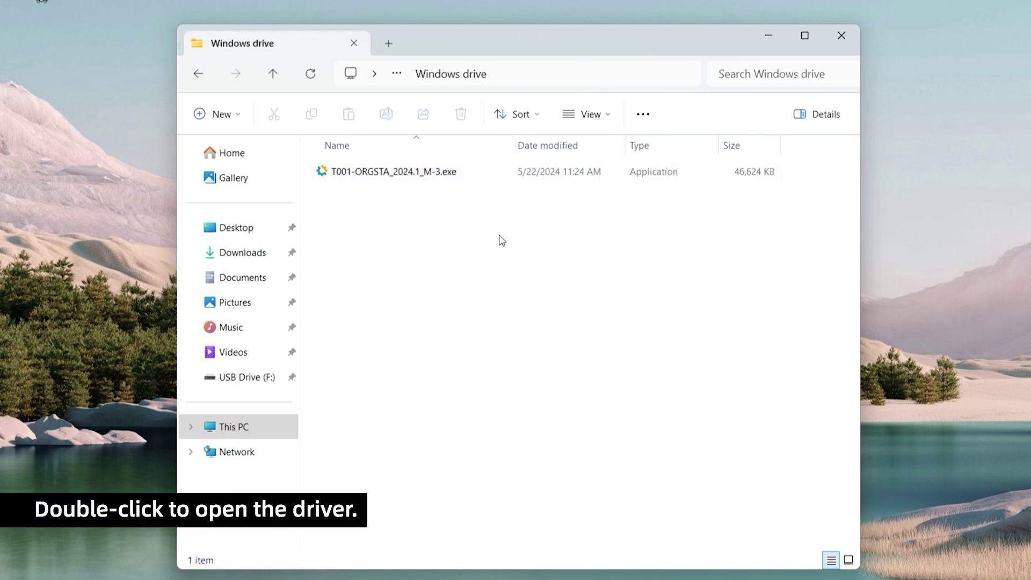
left_click(418, 174)
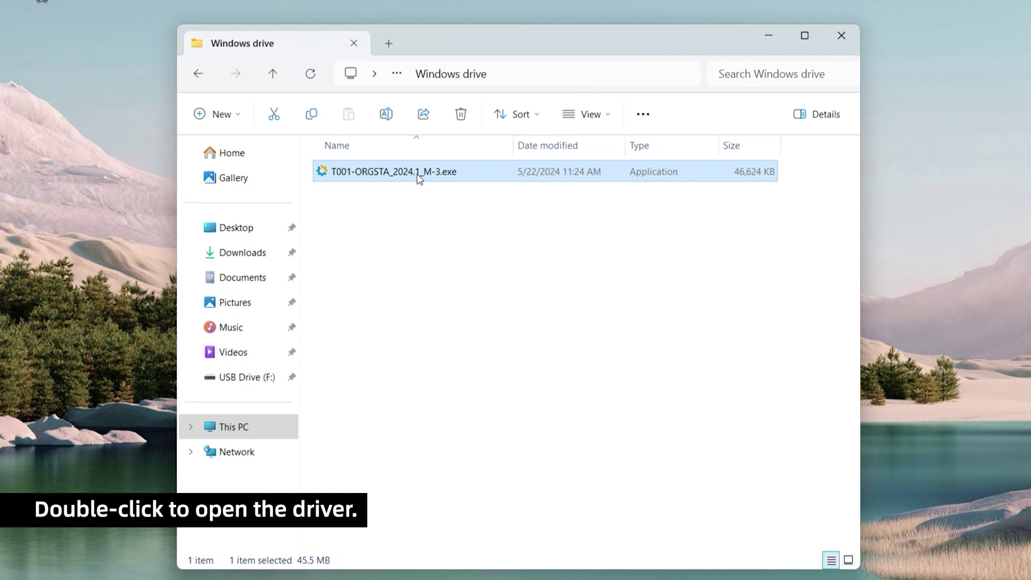
double_click(419, 175)
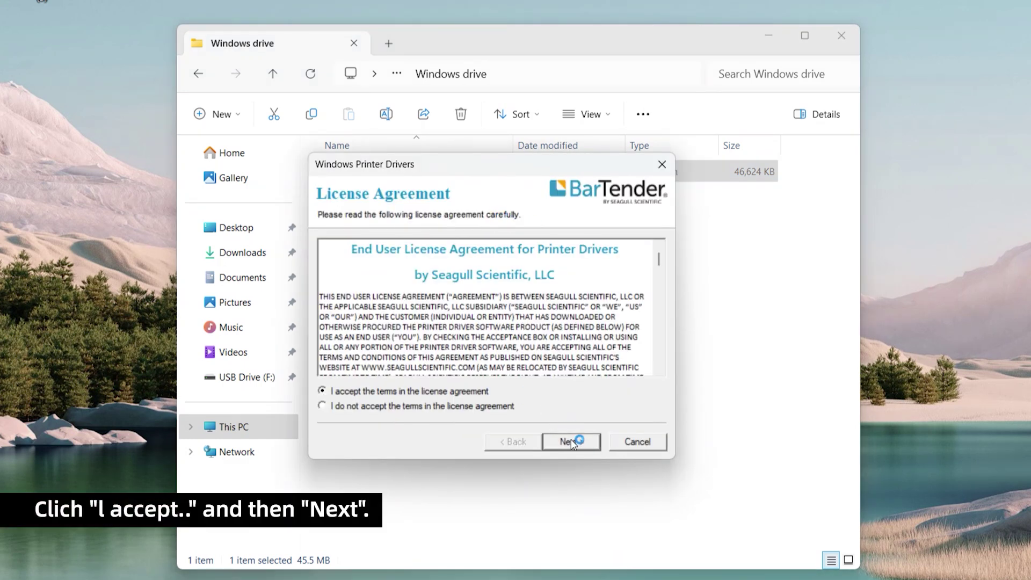
Accept the licence and unpack the drivers to the default installation directory
left_click(573, 442)
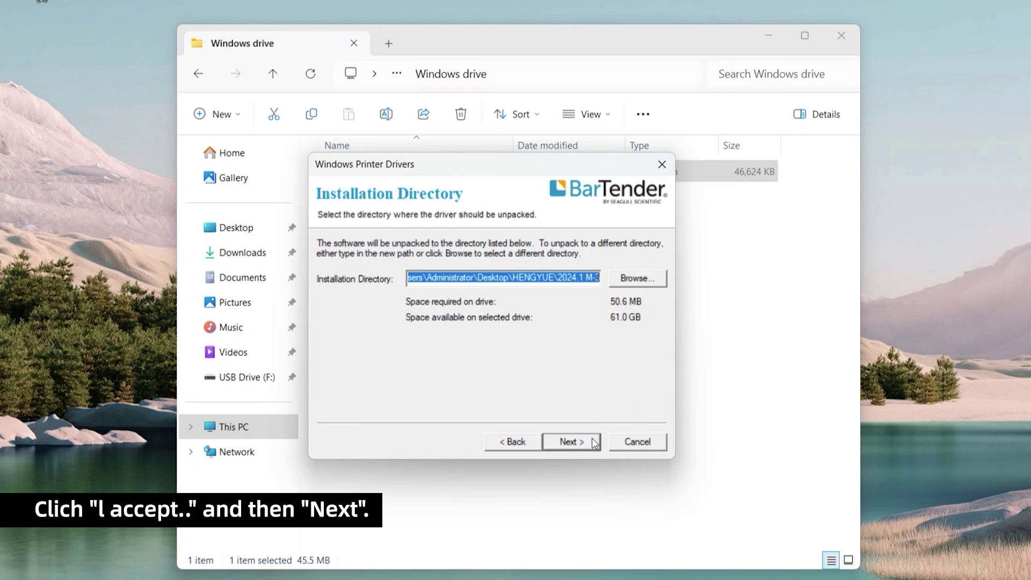
left_click(572, 441)
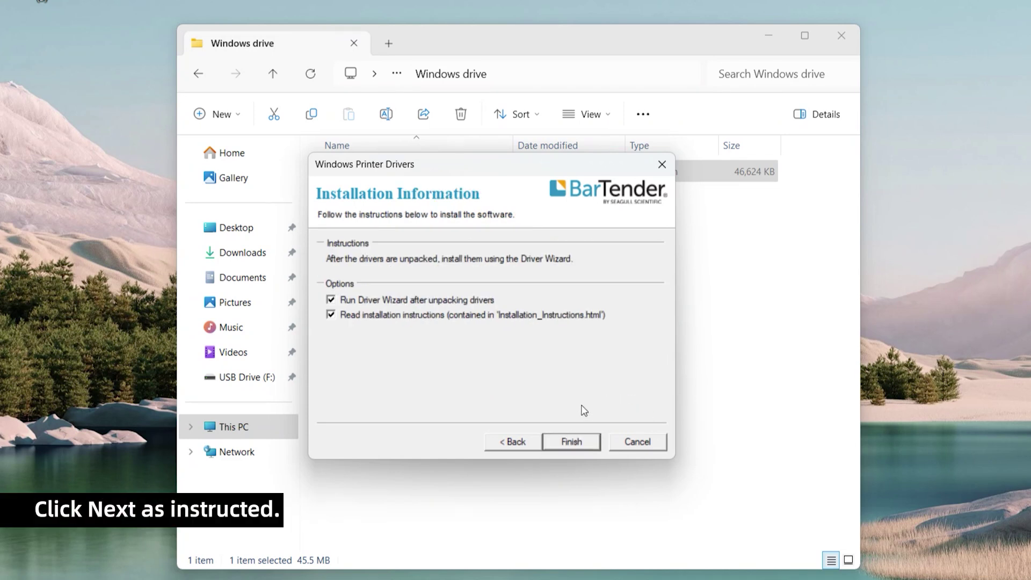
left_click(568, 443)
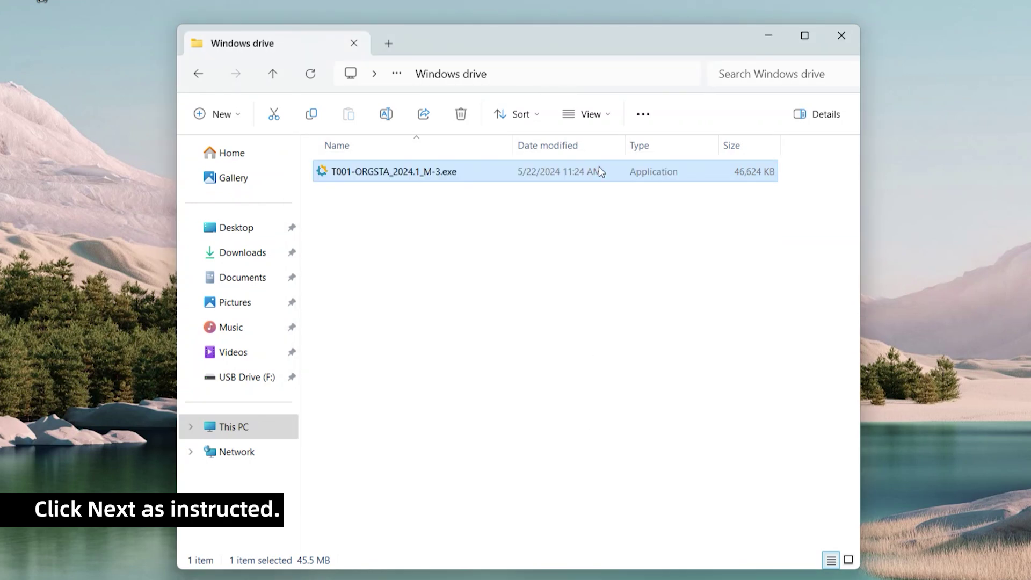
Install the plug-and-play ORGSTA T001 driver, keeping the printer name ORGSTA T001
left_click(765, 36)
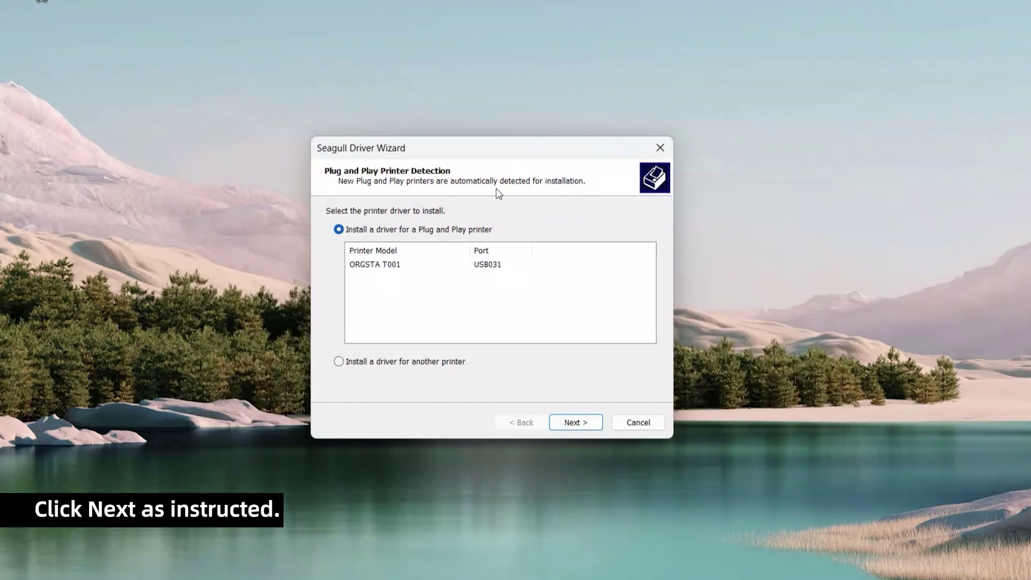
left_click(577, 424)
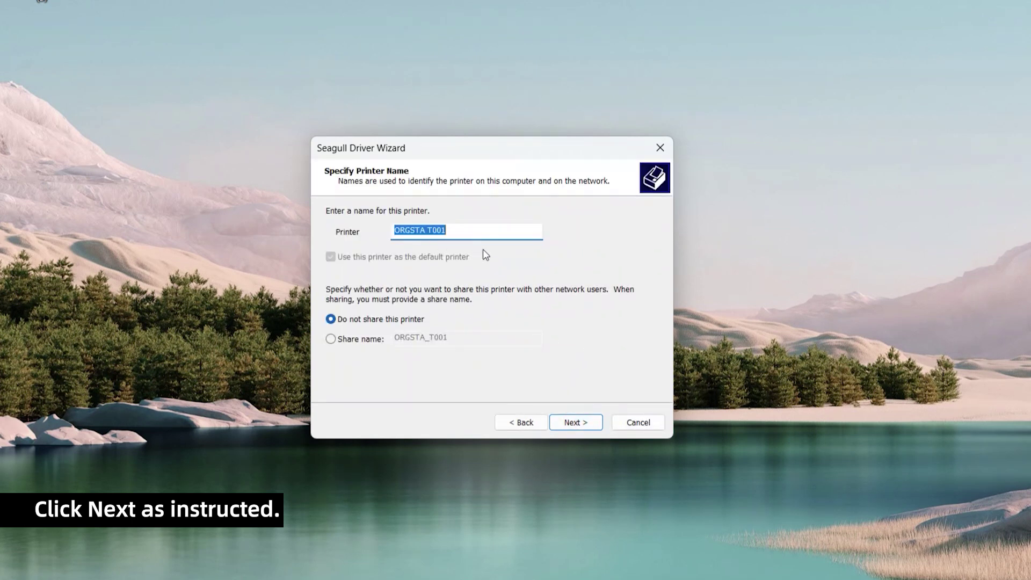
left_click(577, 424)
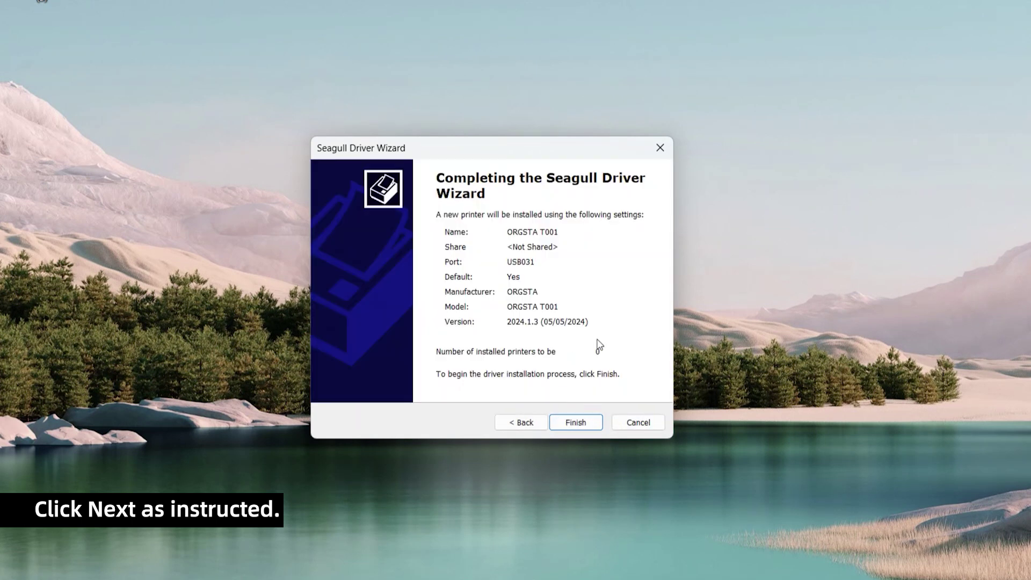
left_click(576, 423)
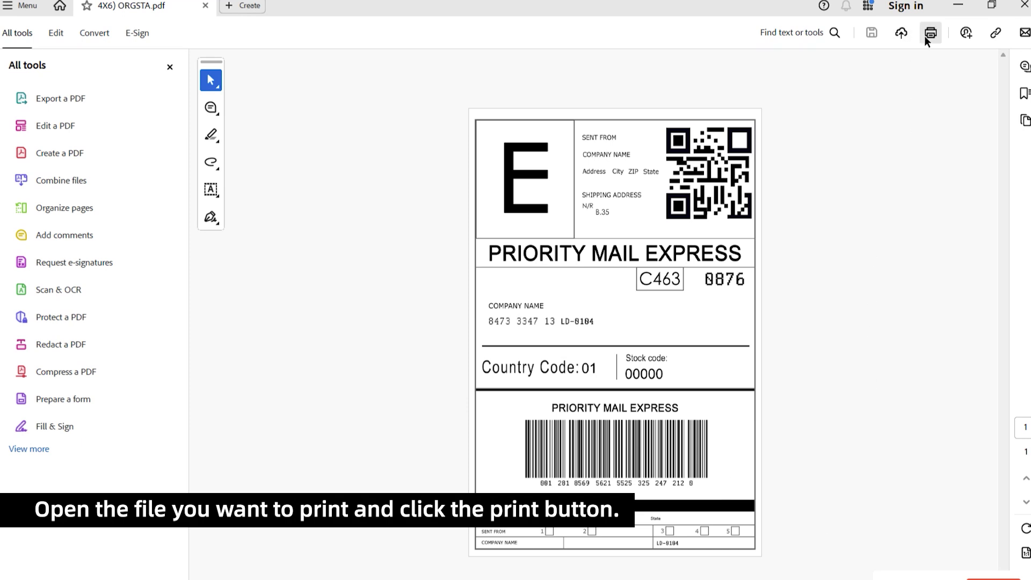
Choose ORGSTA T001 as the printer in Acrobat's Print dialog (Ctrl+P)
key("ctrl+p")
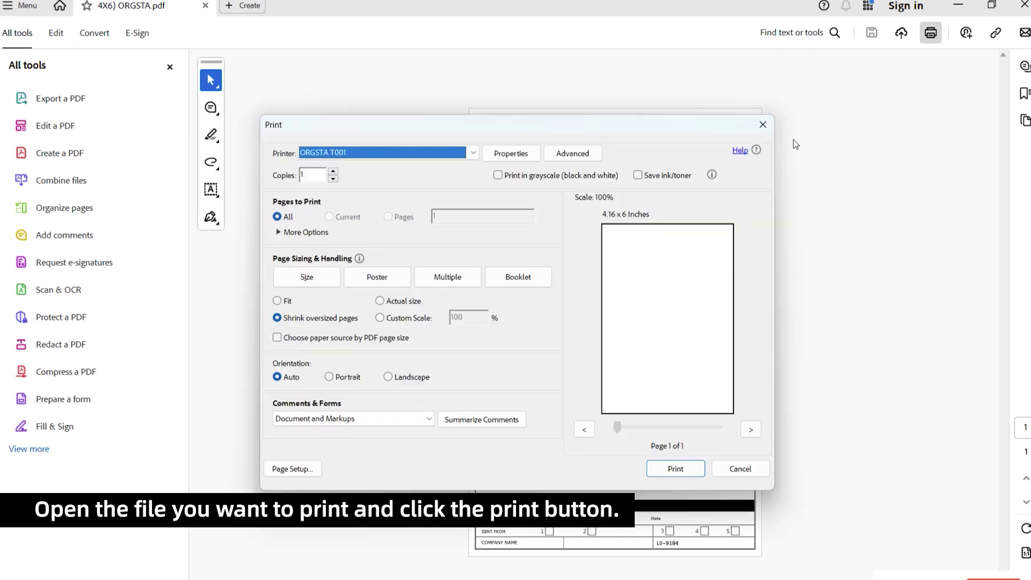
left_click(471, 152)
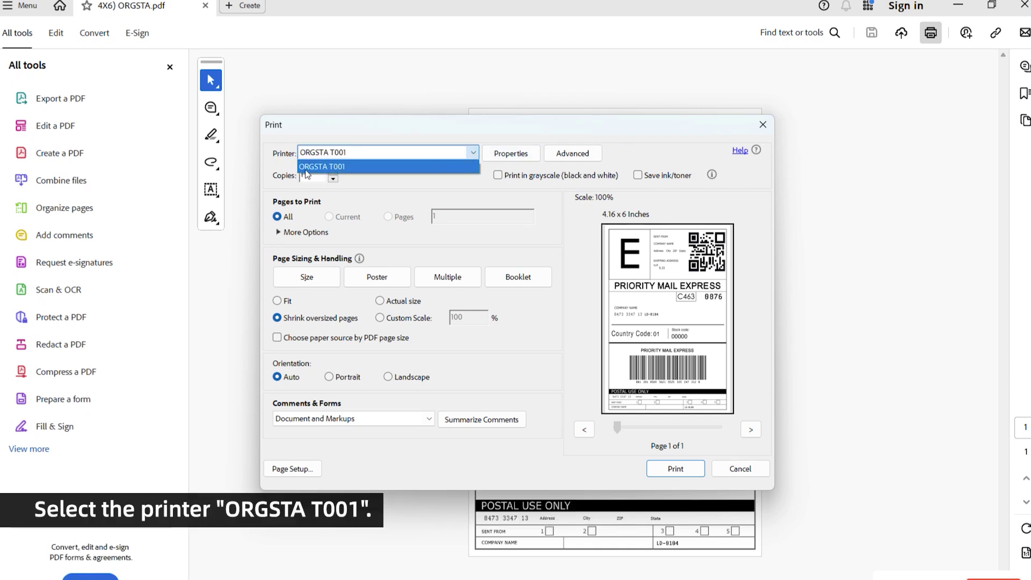
left_click(360, 167)
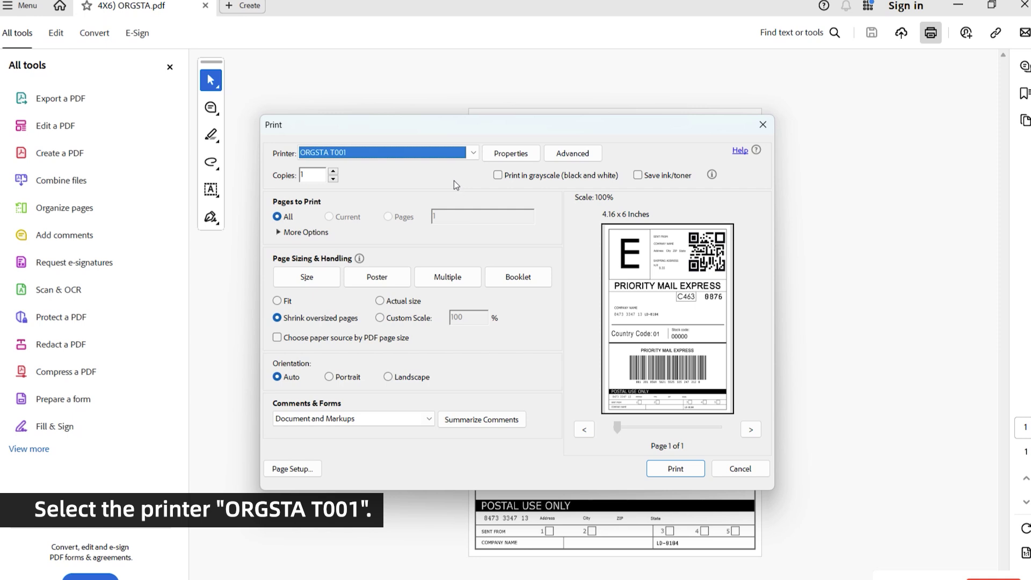
Verify the printer's label stock is 4.00 x 6.00 inches in Edit Stock
left_click(511, 154)
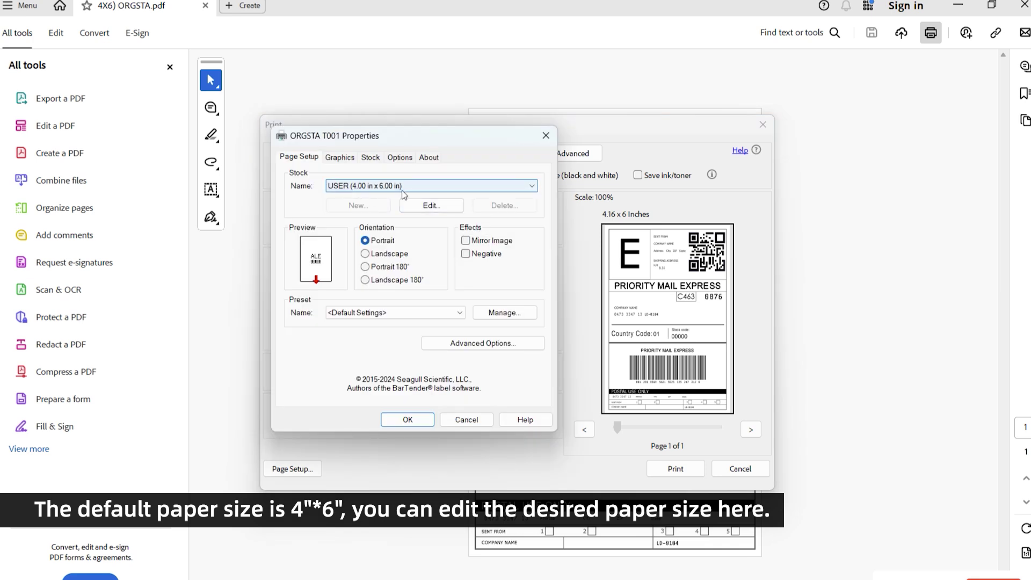
left_click(443, 208)
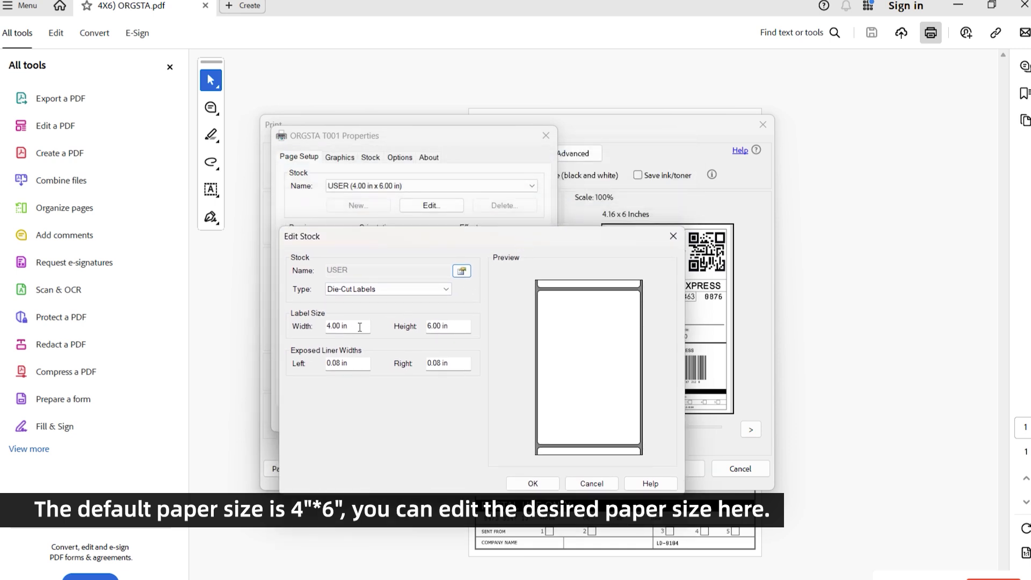
left_click(457, 326)
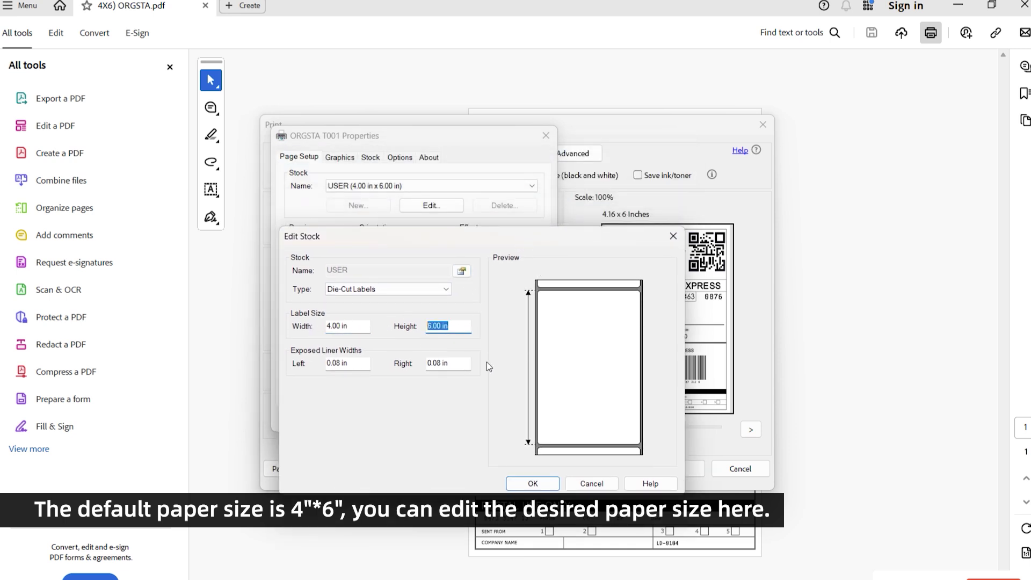
left_click(534, 485)
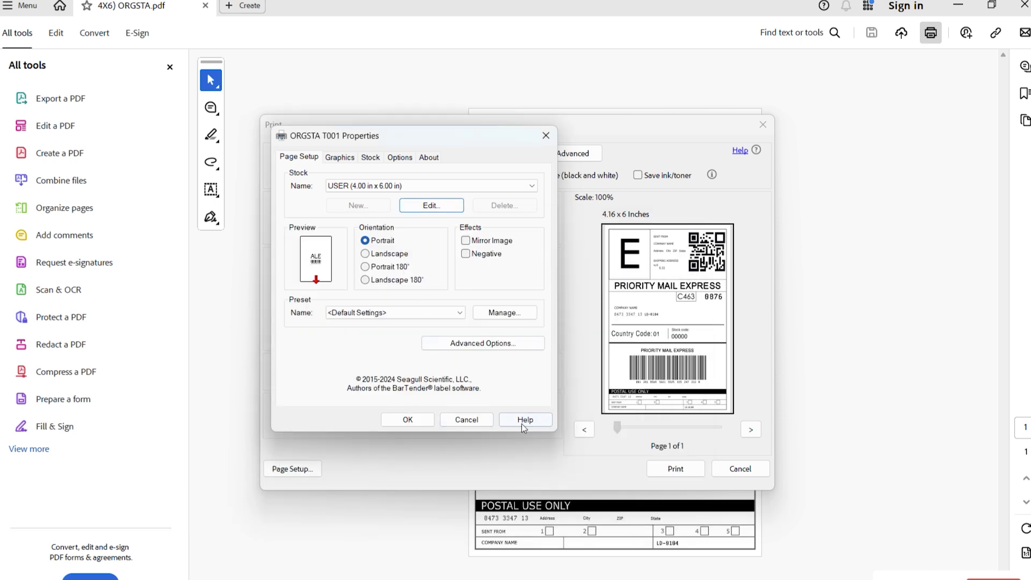
Close the printer properties and print the 4x6 label on ORGSTA T001
left_click(417, 419)
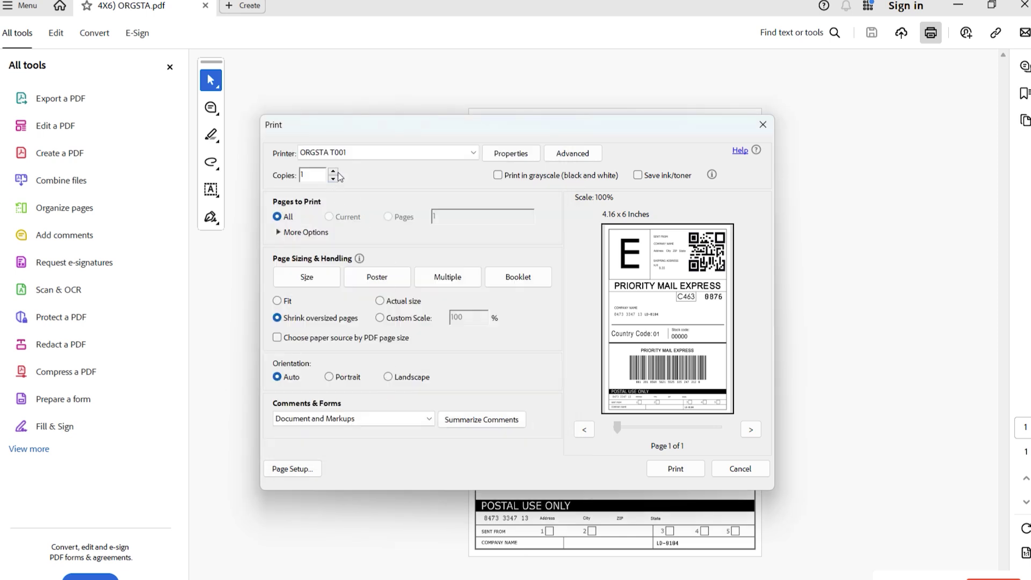
left_click(676, 469)
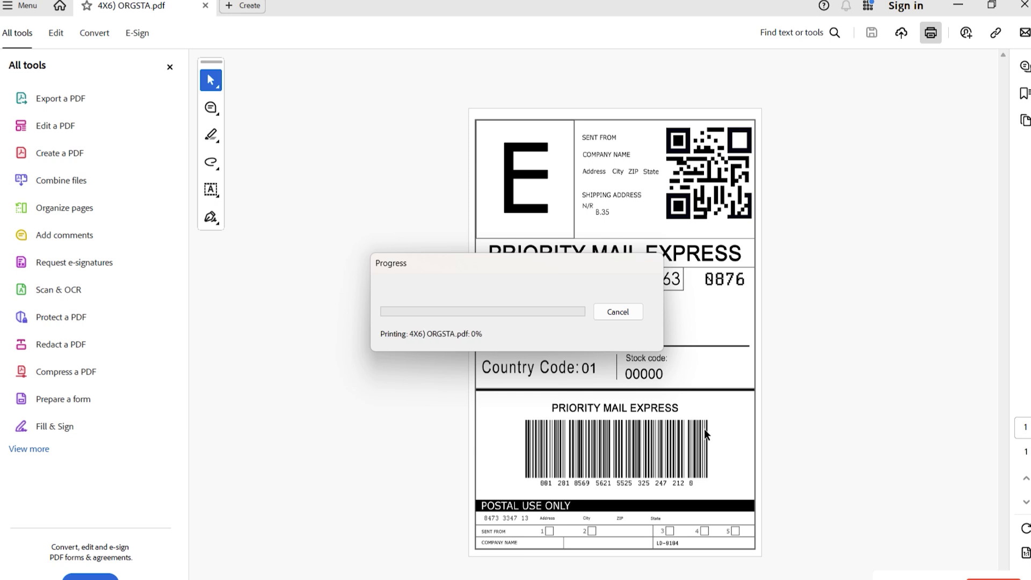